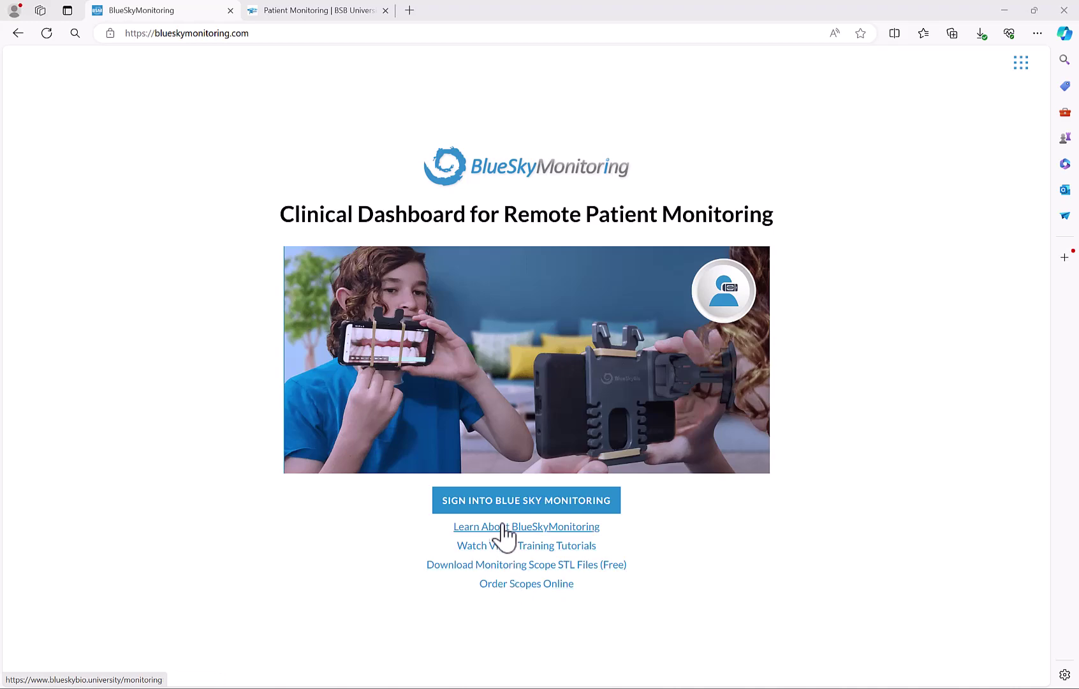
- Review the BlueSkyMonitoring information page, covering its training tutorials, pricing and scope ordering options
{"action": "left_click", "coordinate": [350, 13]}
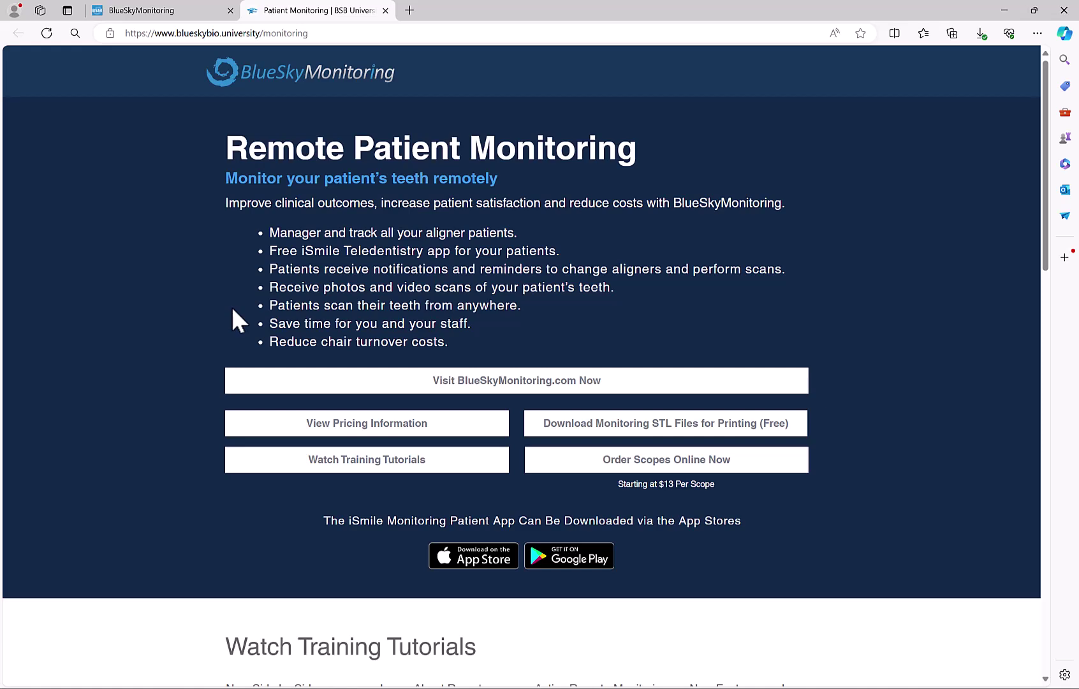
{"action": "scroll", "coordinate": [233, 309], "scroll_direction": "down", "scroll_amount": 2}
{"action": "scroll", "coordinate": [232, 309], "scroll_direction": "down", "scroll_amount": 6}
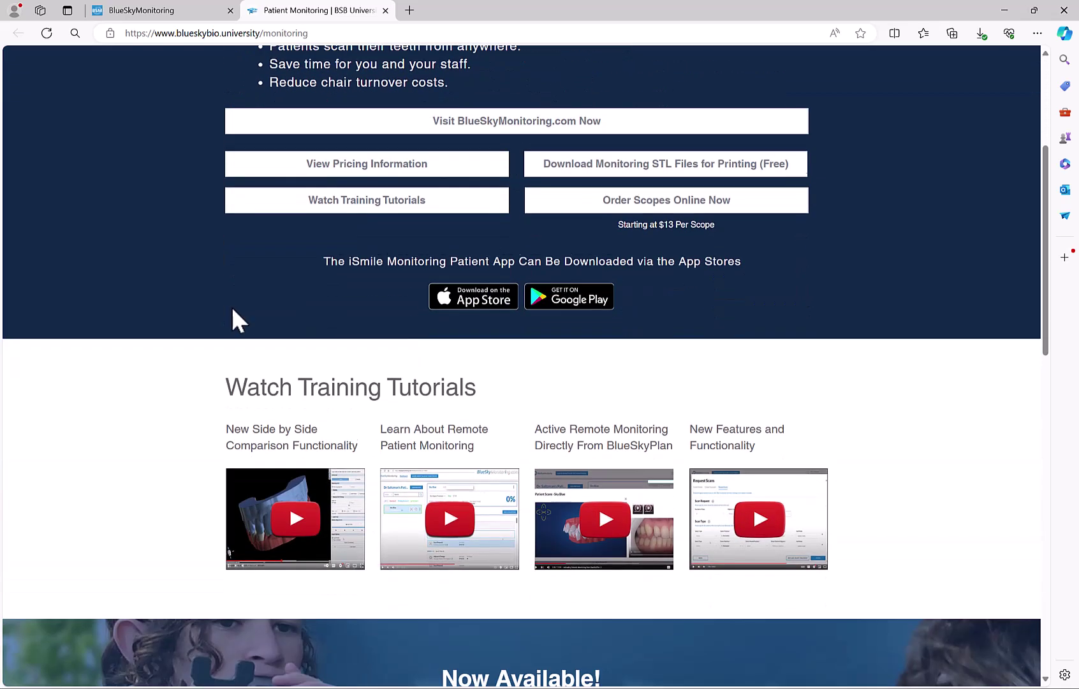
{"action": "scroll", "coordinate": [232, 309], "scroll_direction": "down", "scroll_amount": 4}
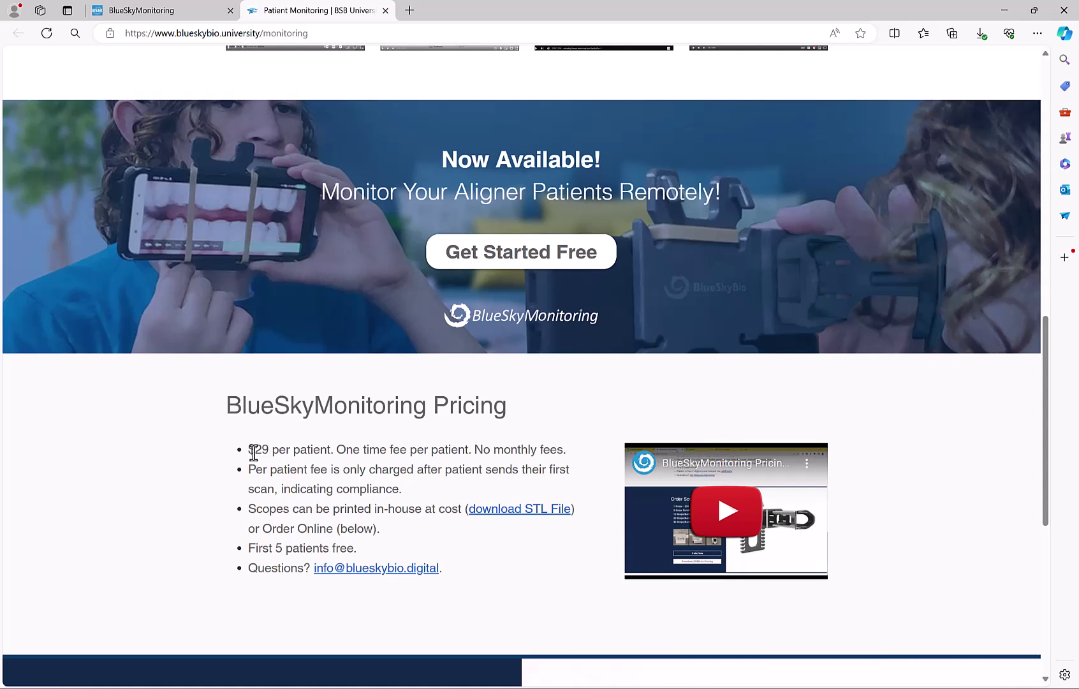
{"action": "scroll", "coordinate": [571, 258], "scroll_direction": "down", "scroll_amount": 4}
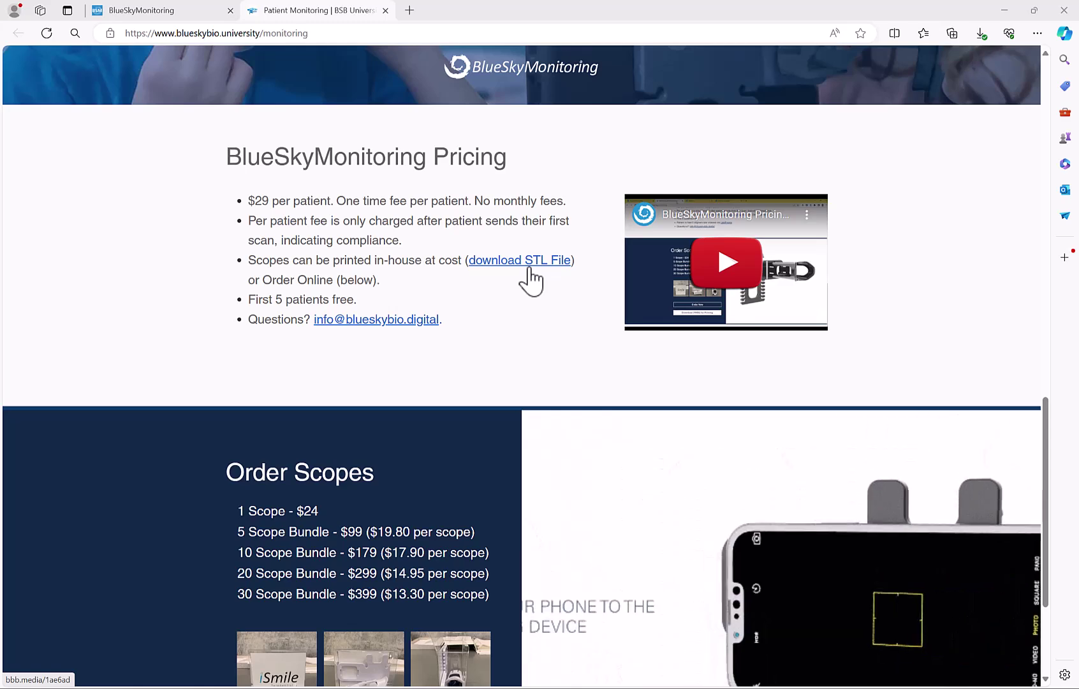
{"action": "scroll", "coordinate": [541, 313], "scroll_direction": "down", "scroll_amount": 2}
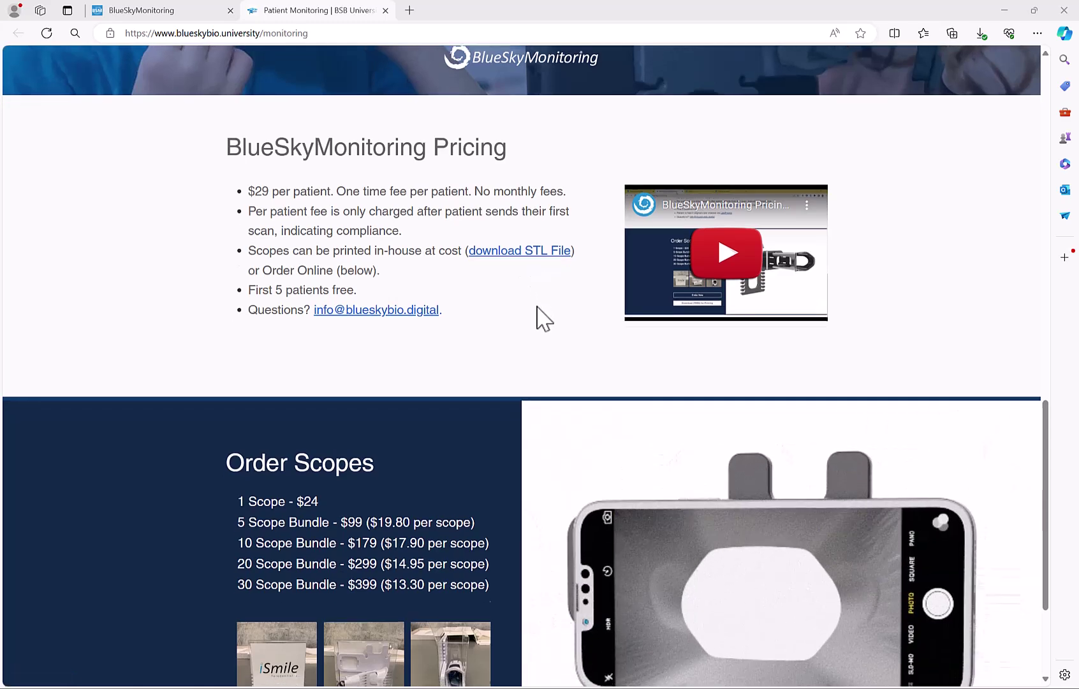
{"action": "scroll", "coordinate": [498, 309], "scroll_direction": "down", "scroll_amount": 1}
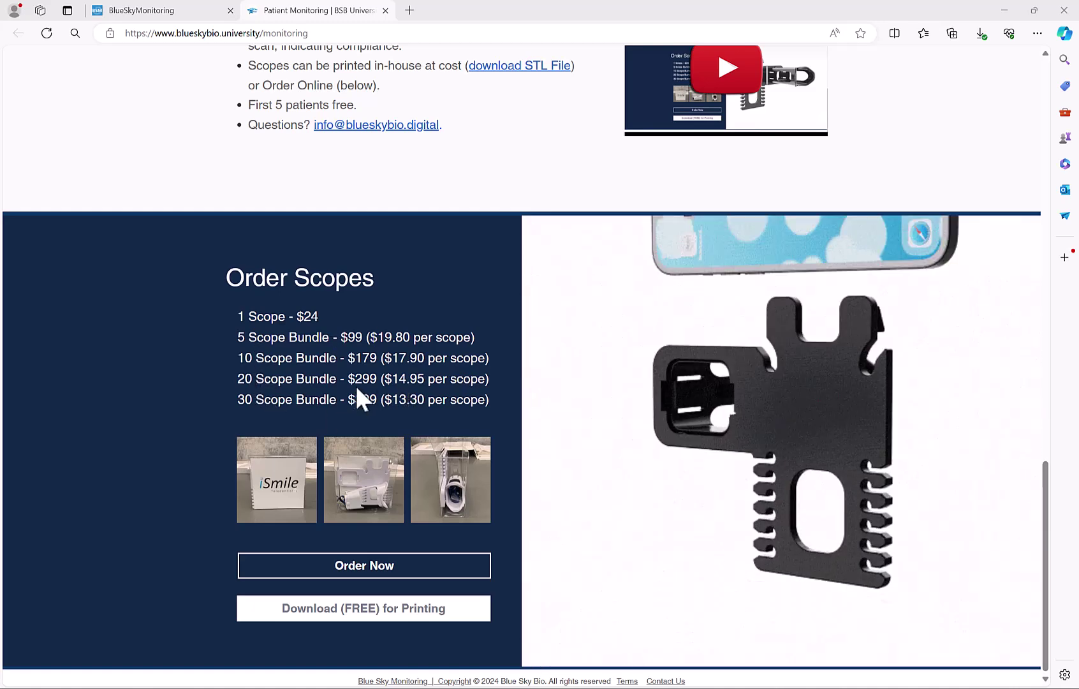
{"action": "key", "text": "ctrl+1"}
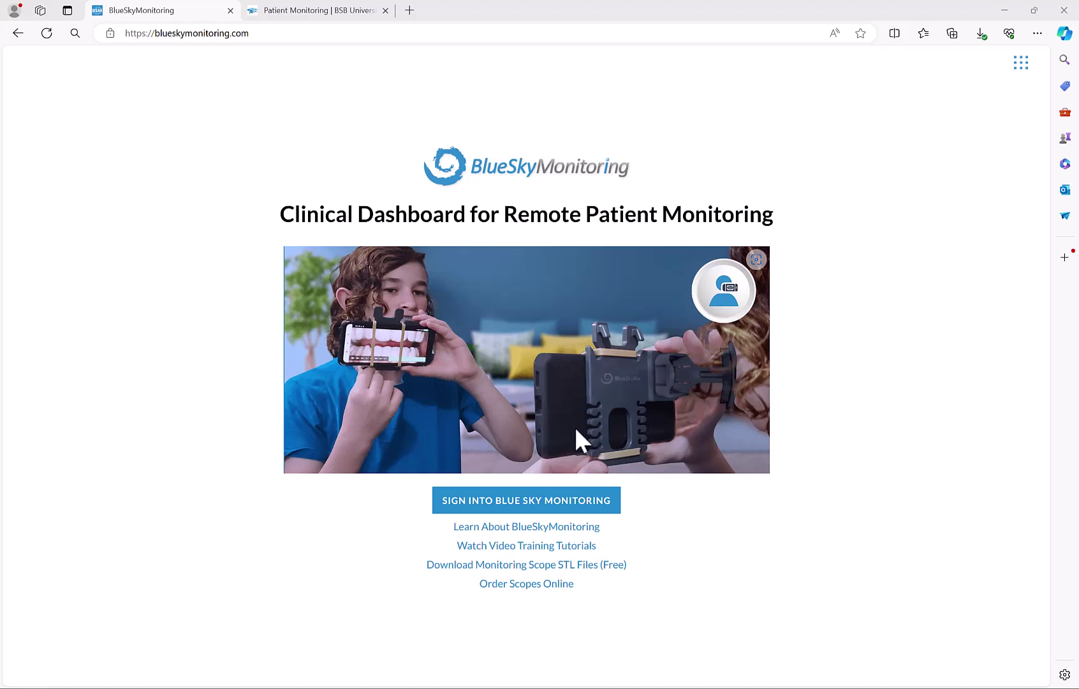
{"action": "key", "text": "ctrl+Tab"}
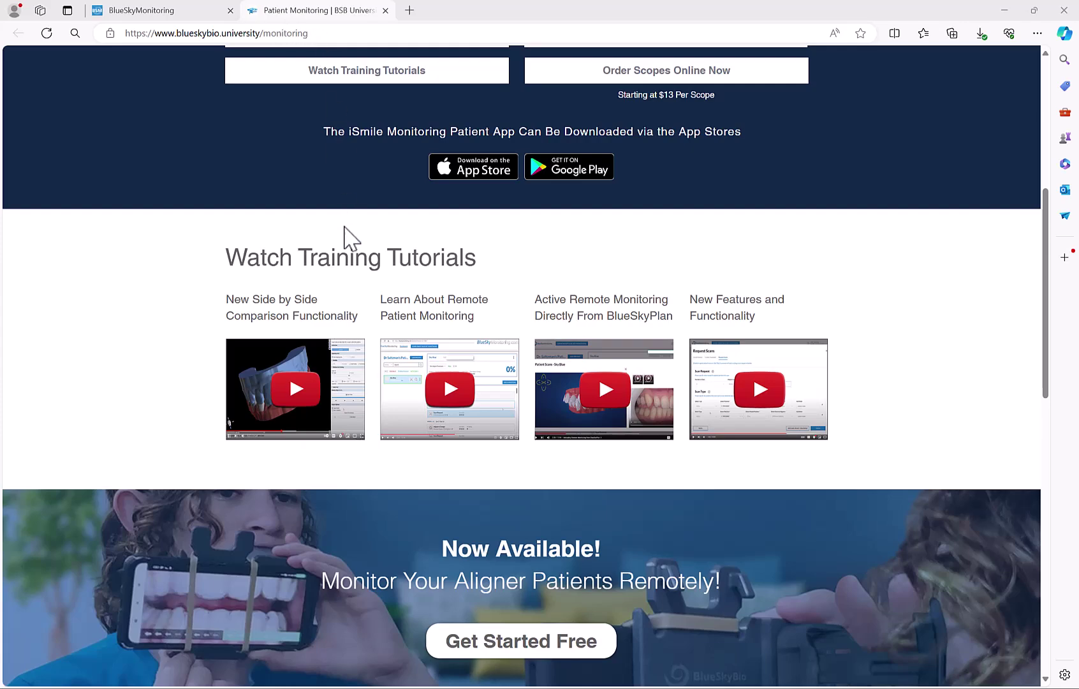
{"action": "scroll", "coordinate": [344, 239], "scroll_direction": "up", "scroll_amount": 6}
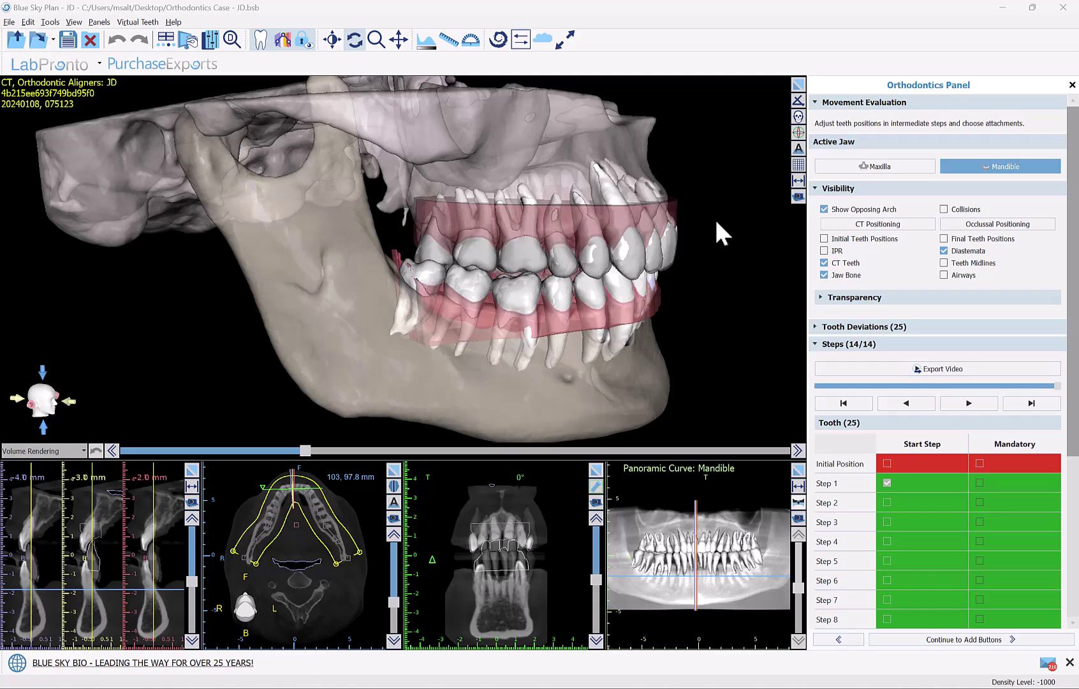
- Switch to Blue Sky Plan and examine the orthodontic case's 3D jaws, teeth and roots from the side
{"action": "mouse_move", "coordinate": [731, 287]}
{"action": "left_mouse_down"}
{"action": "mouse_move", "coordinate": [667, 297]}
{"action": "mouse_move", "coordinate": [591, 288]}
{"action": "mouse_move", "coordinate": [422, 313]}
{"action": "mouse_move", "coordinate": [706, 253]}
{"action": "mouse_move", "coordinate": [732, 254]}
{"action": "mouse_move", "coordinate": [738, 303]}
{"action": "left_mouse_up"}
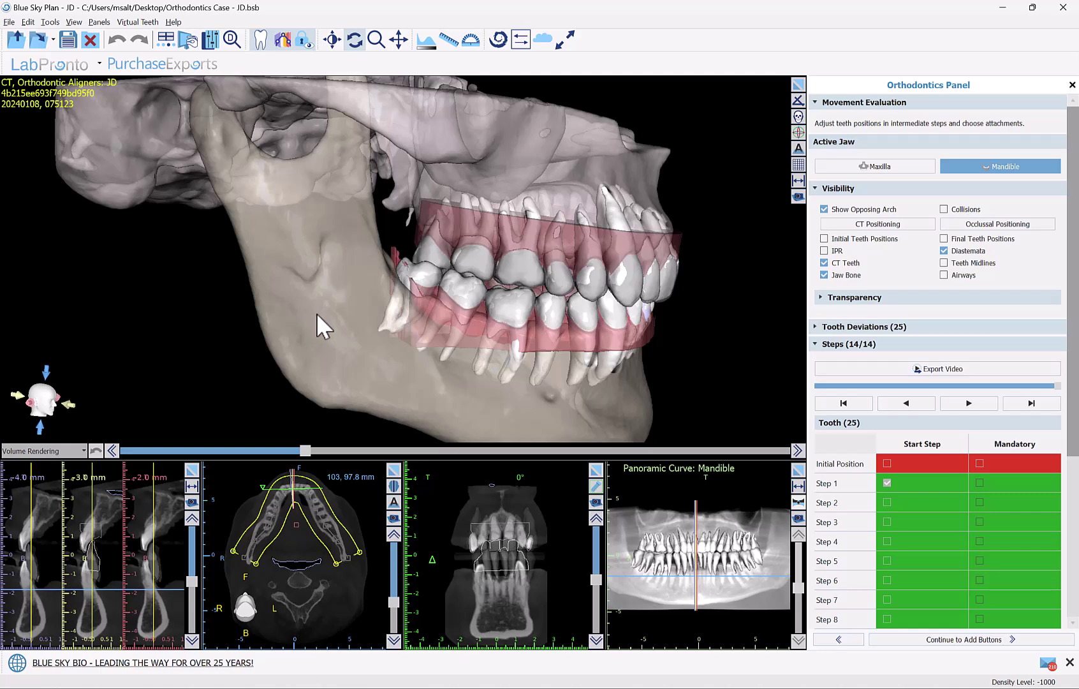
{"action": "left_click_drag", "start_coordinate": [544, 188], "coordinate": [607, 224]}
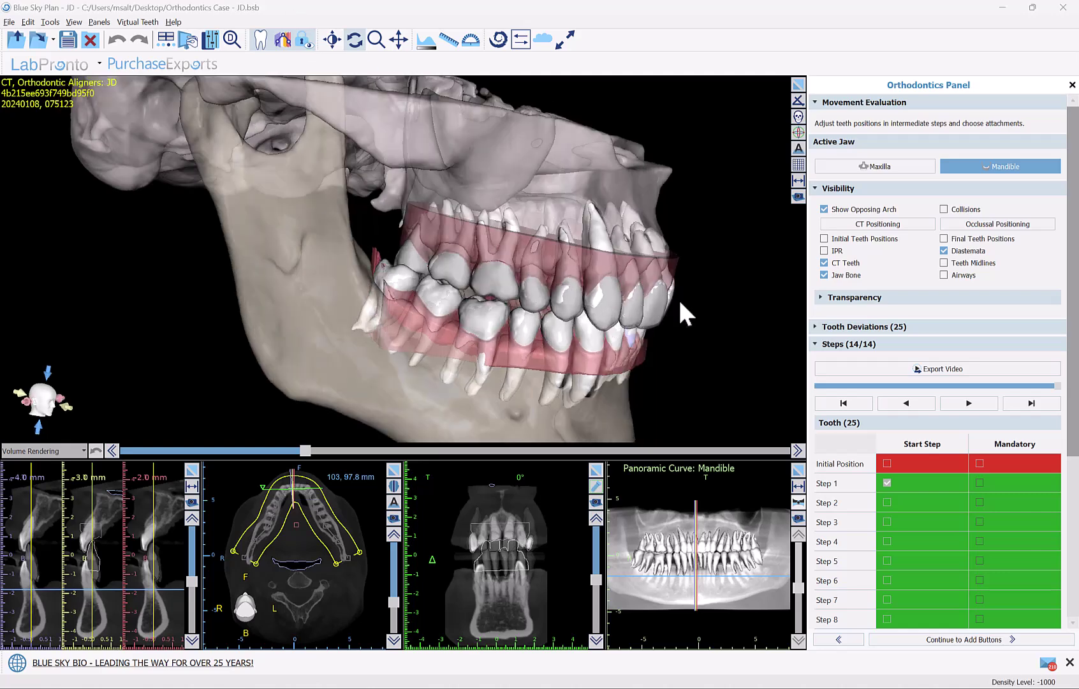
{"action": "left_click_drag", "start_coordinate": [701, 306], "coordinate": [693, 304]}
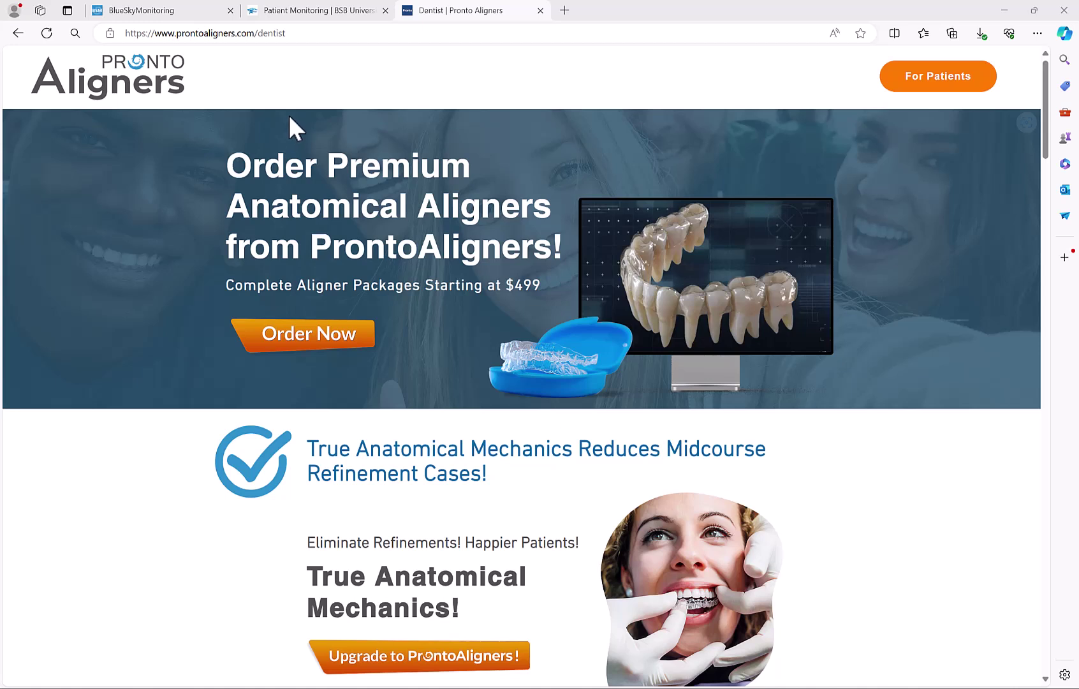
- Switch to the browser and look through the Pronto Aligners home page for patients
{"action": "left_click", "coordinate": [153, 84]}
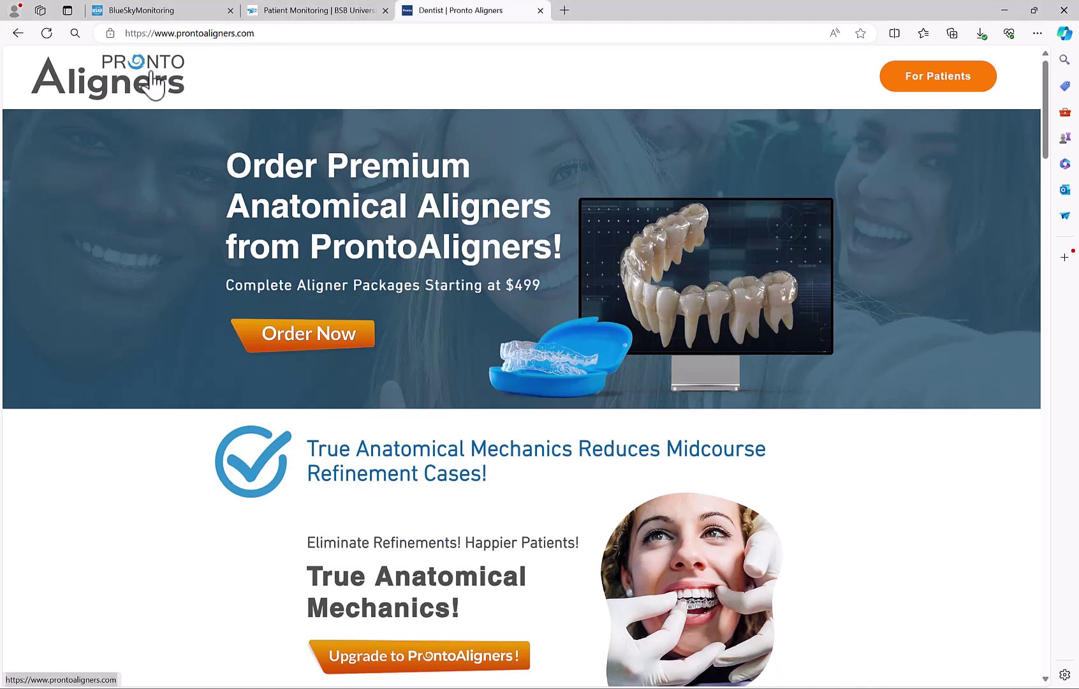
{"action": "scroll", "coordinate": [152, 402], "scroll_direction": "down", "scroll_amount": 5}
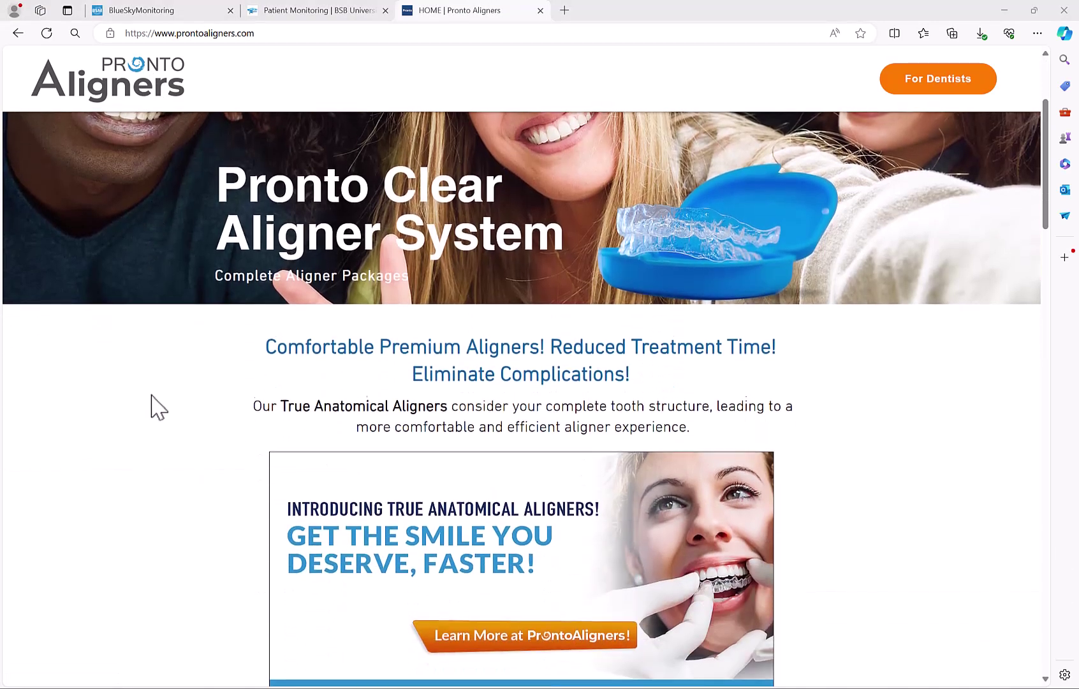
{"action": "scroll", "coordinate": [153, 400], "scroll_direction": "down", "scroll_amount": 4}
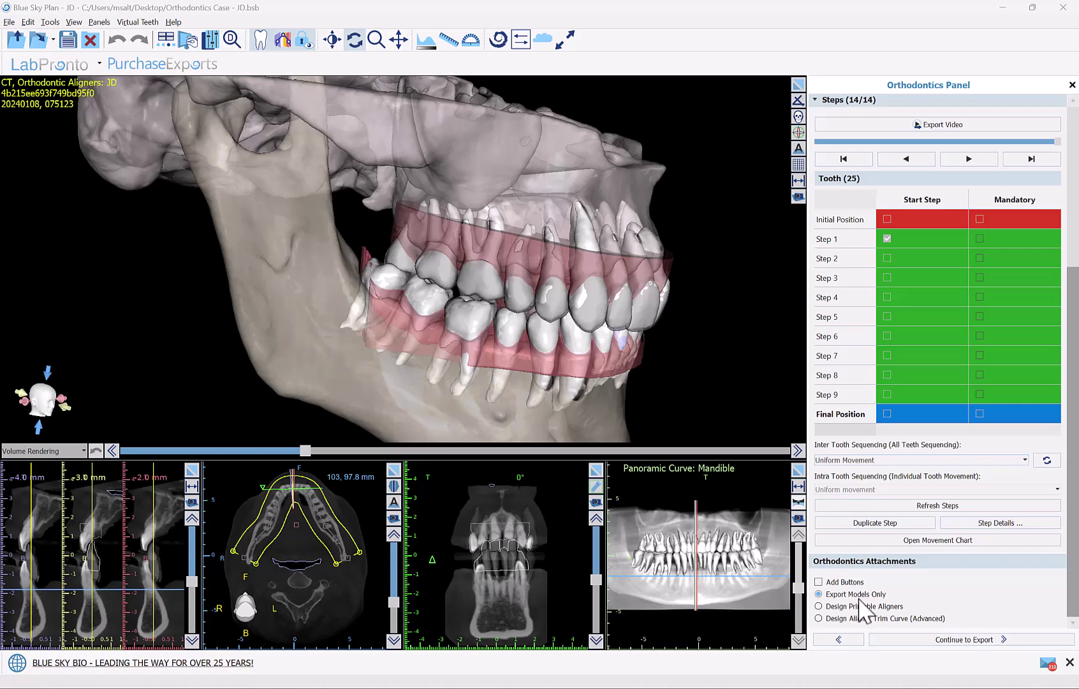
- Continue the orthodontic case to export, dismiss the aligner order offer, and enable Export Both Jaws and Activate Remote Monitoring For This Patient
{"action": "left_click", "coordinate": [940, 641]}
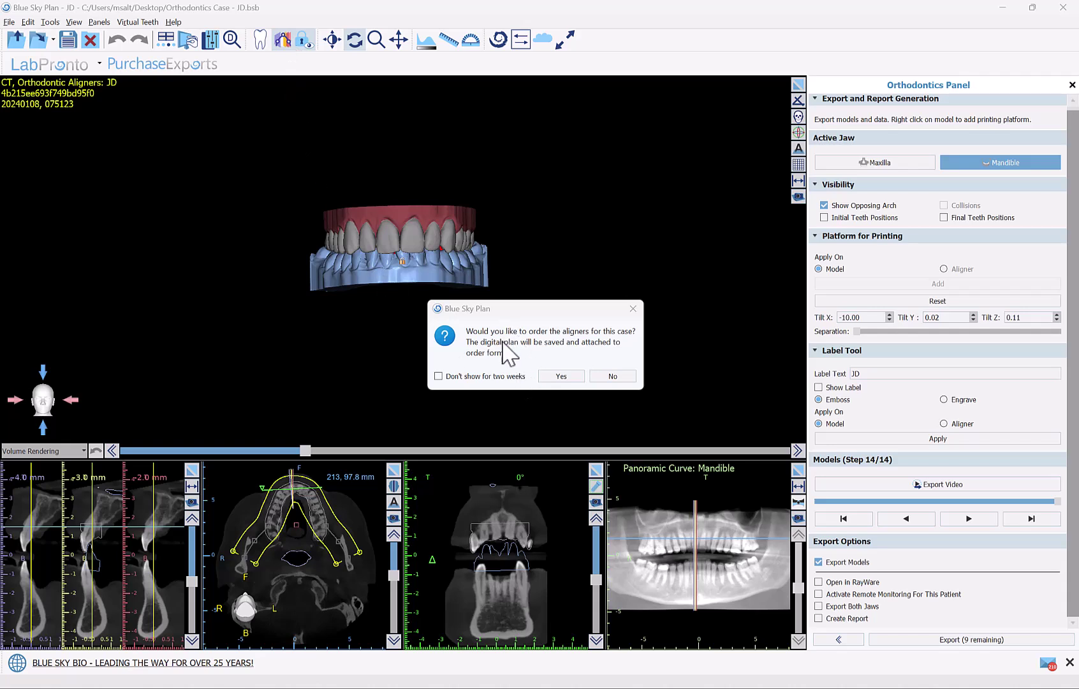
{"action": "key", "text": "Return"}
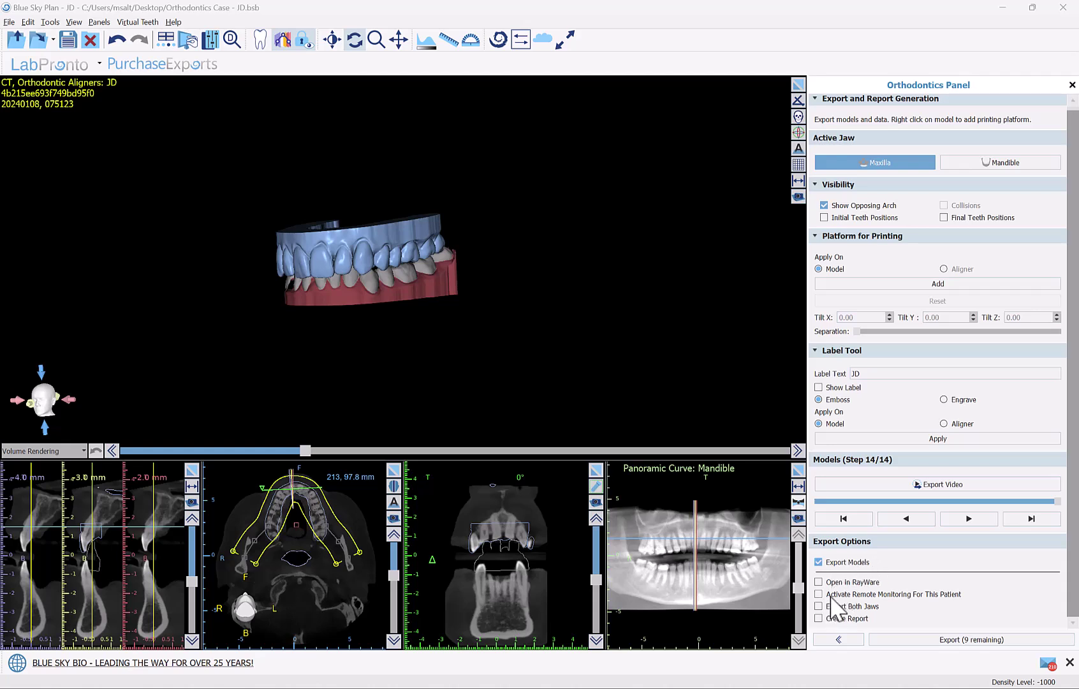
{"action": "left_click", "coordinate": [879, 606]}
{"action": "left_click", "coordinate": [877, 595]}
- Check the software version and remaining credit in the program's About information
{"action": "left_click", "coordinate": [172, 23]}
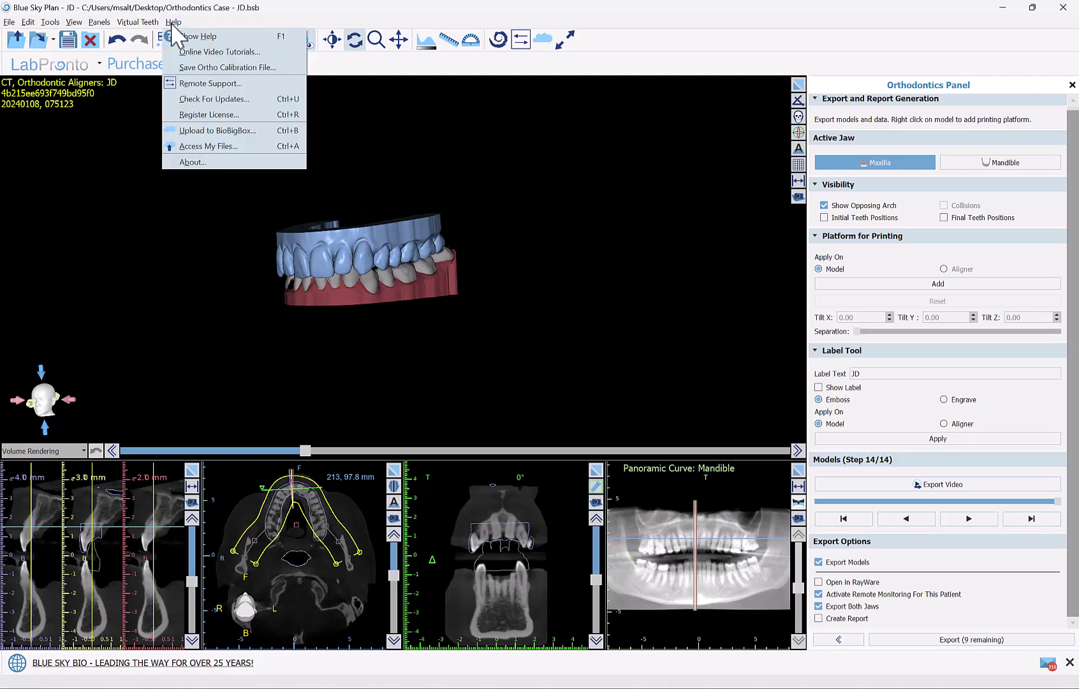
{"action": "left_click", "coordinate": [190, 162]}
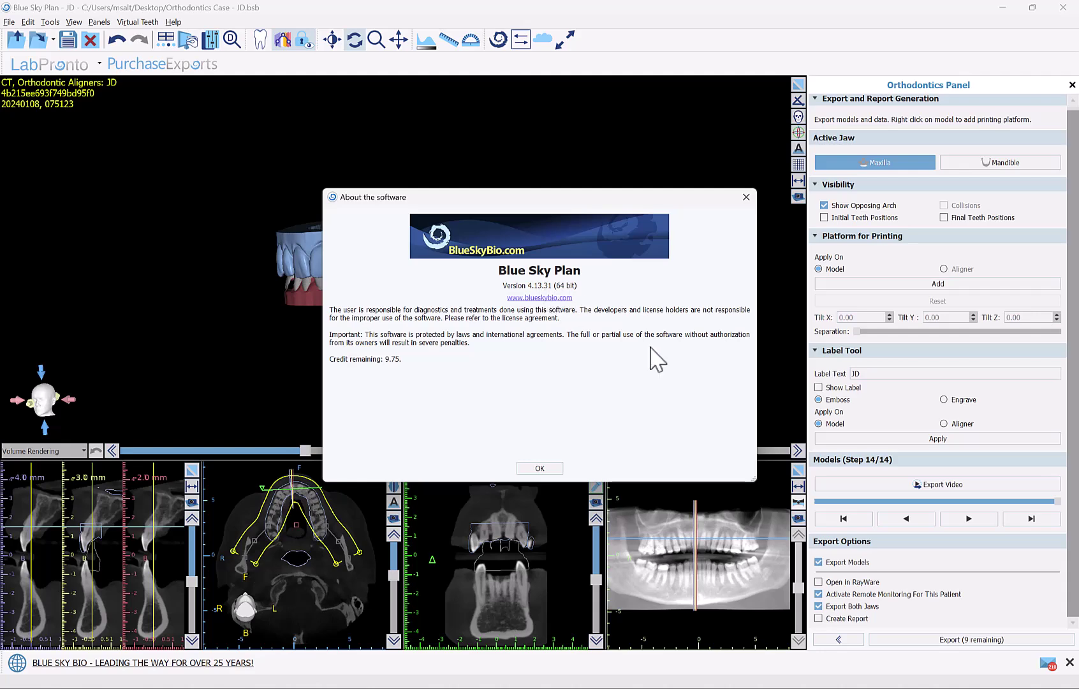
{"action": "left_click", "coordinate": [746, 197]}
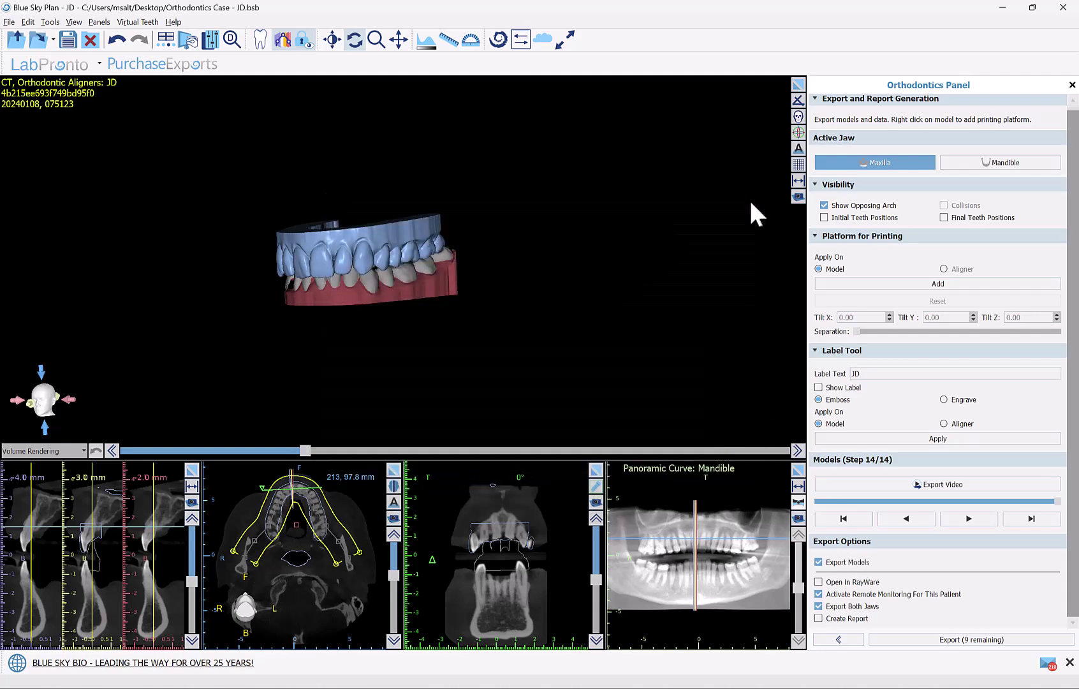
- Switch to the browser and read through the recent posts in the BlueSkyBio.com User Group on Facebook
{"action": "key", "text": "alt+Tab"}
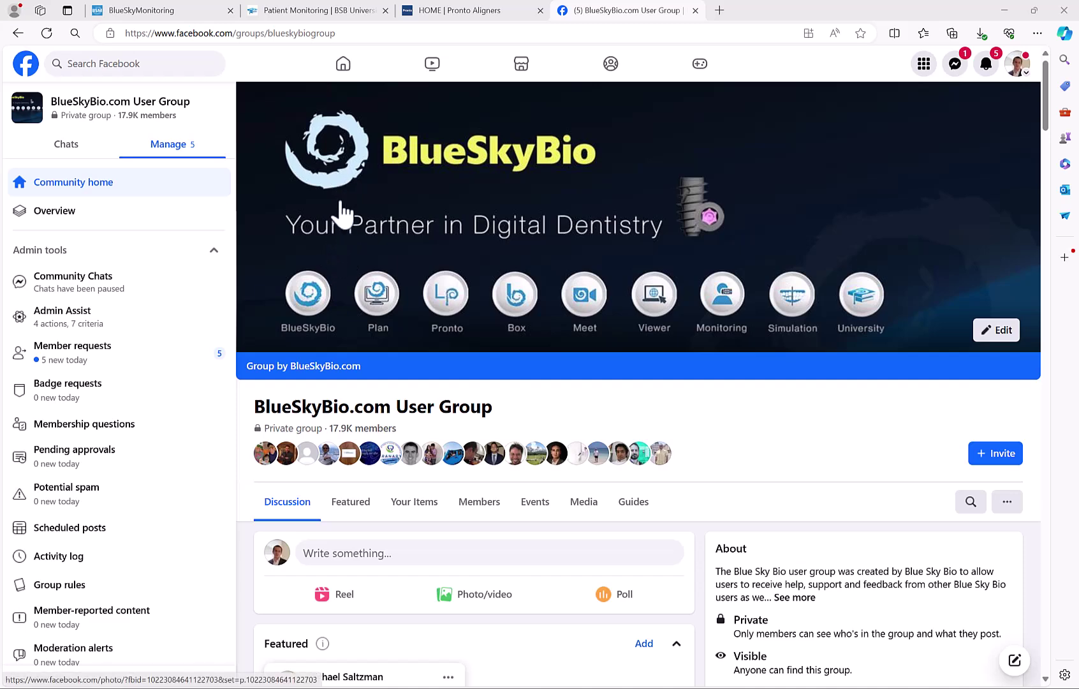
{"action": "scroll", "coordinate": [341, 227], "scroll_direction": "down", "scroll_amount": 15}
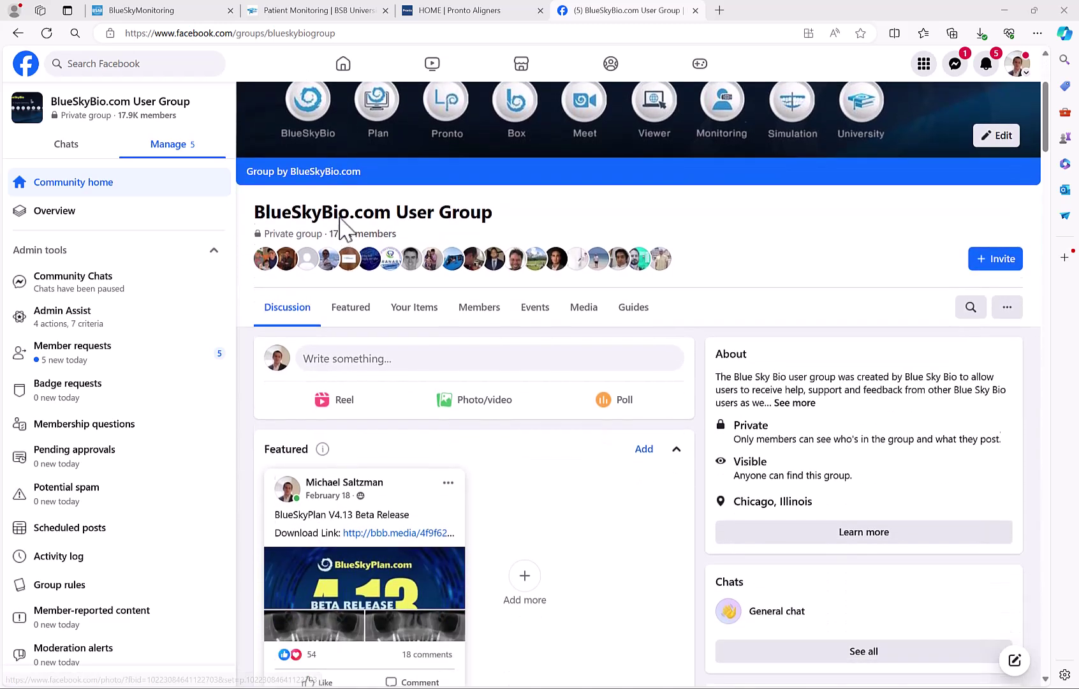
{"action": "scroll", "coordinate": [341, 229], "scroll_direction": "down", "scroll_amount": 6}
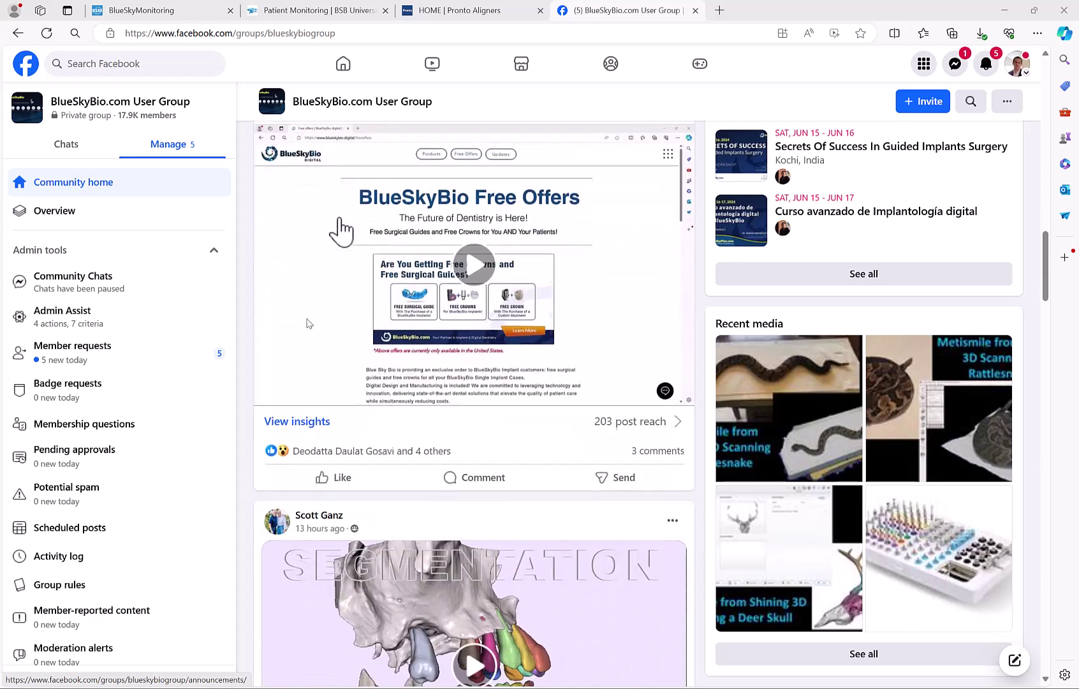
{"action": "scroll", "coordinate": [341, 231], "scroll_direction": "down", "scroll_amount": 9}
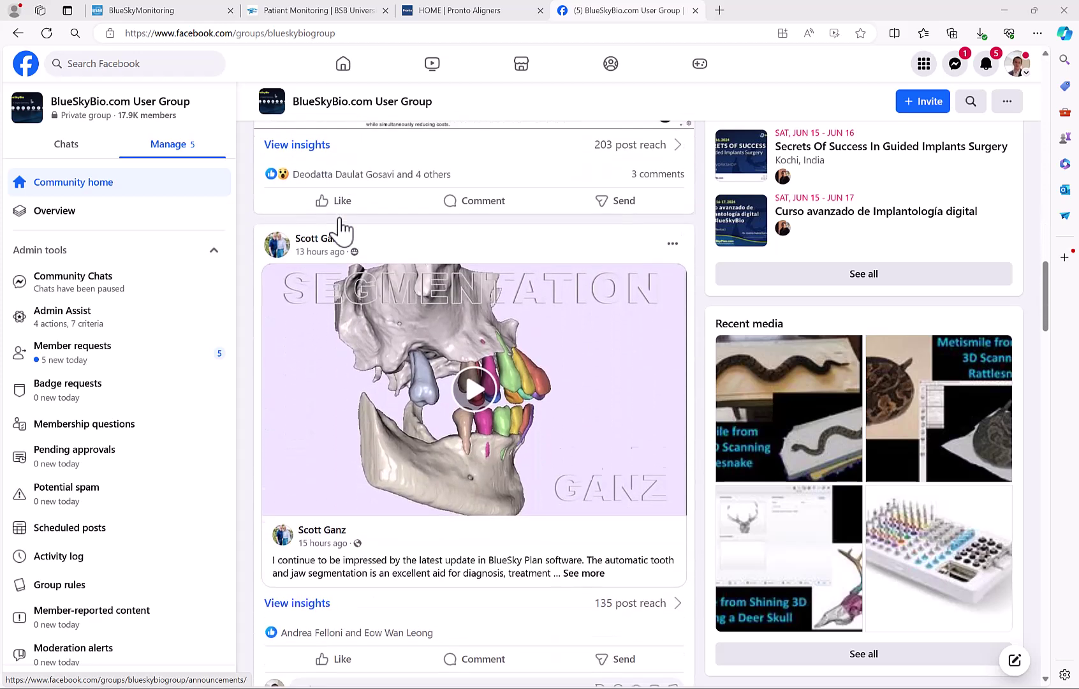
{"action": "scroll", "coordinate": [343, 231], "scroll_direction": "down", "scroll_amount": 2}
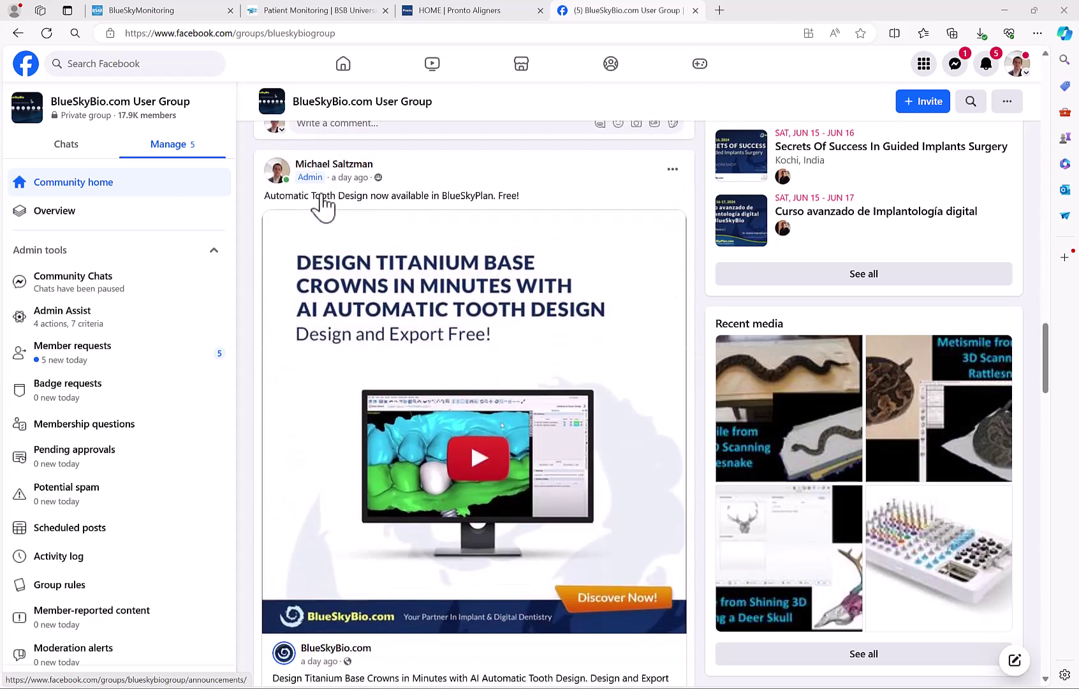
{"action": "mouse_move", "coordinate": [330, 282]}
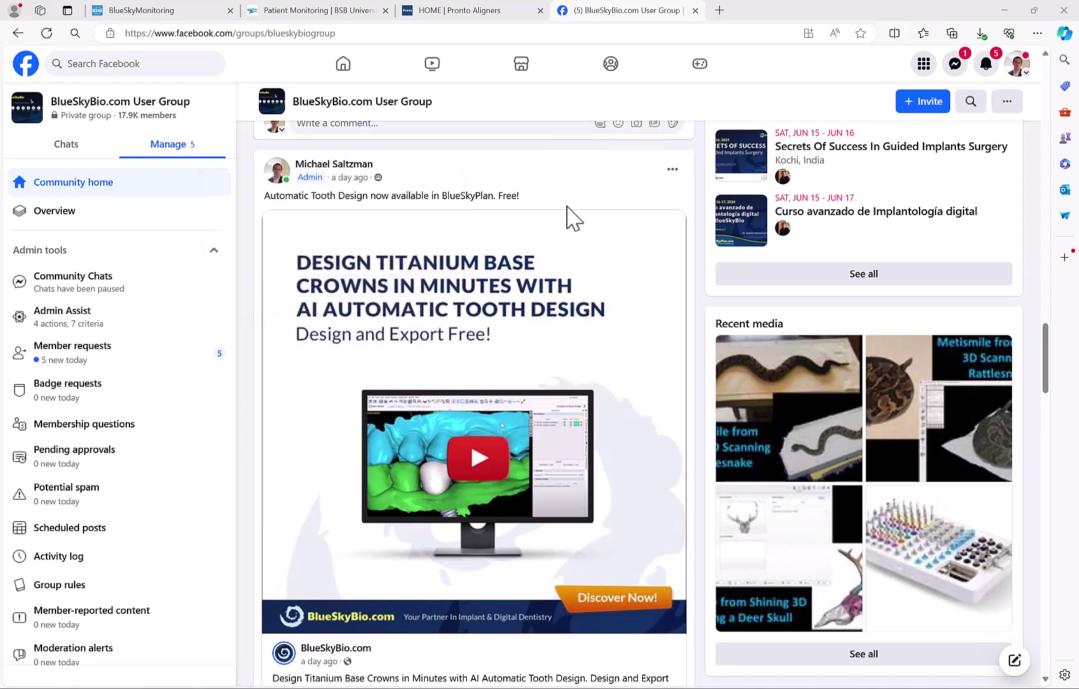
{"action": "scroll", "coordinate": [532, 258], "scroll_direction": "up", "scroll_amount": 7}
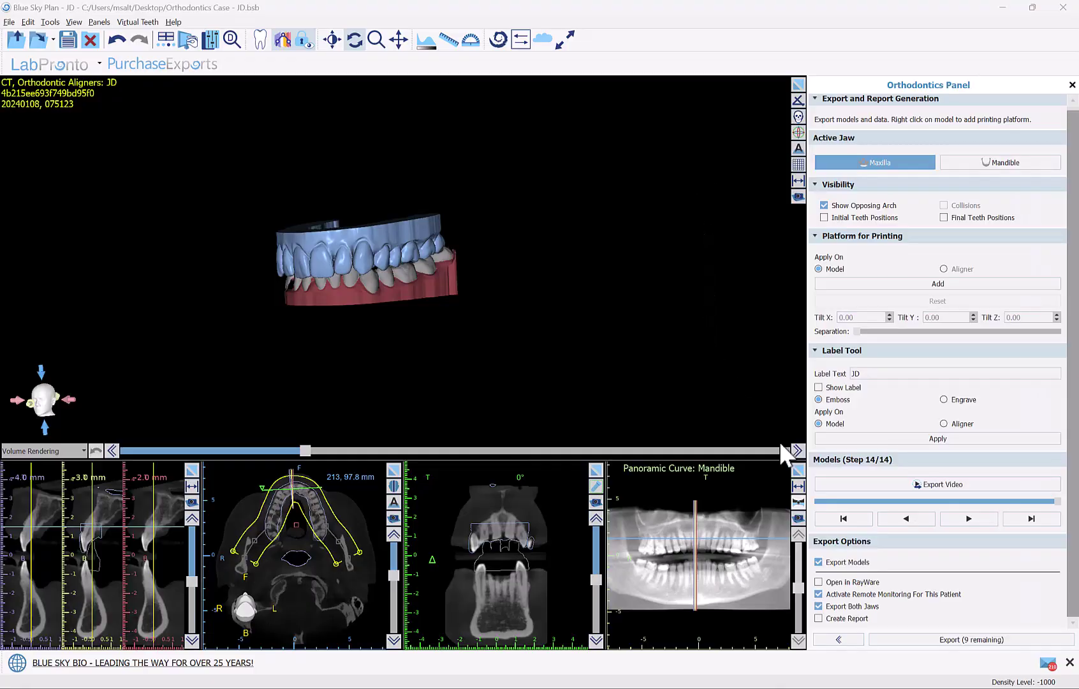
- Export the models from Blue Sky Plan into a new Desktop folder named ExportDemo
{"action": "left_click", "coordinate": [974, 640]}
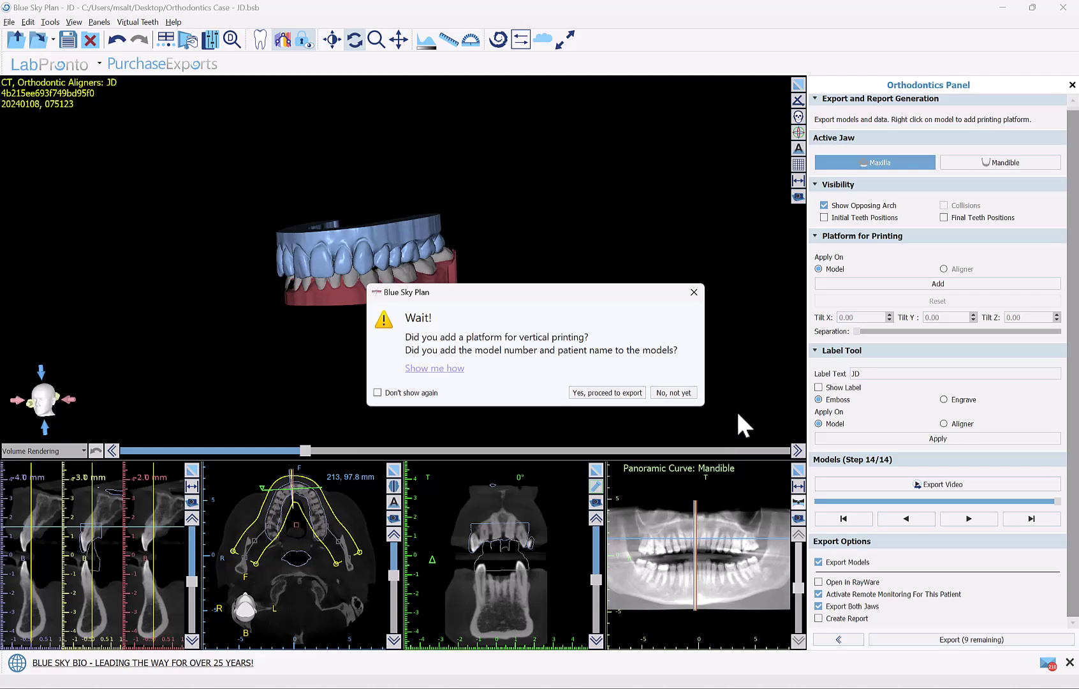
{"action": "left_click", "coordinate": [614, 394]}
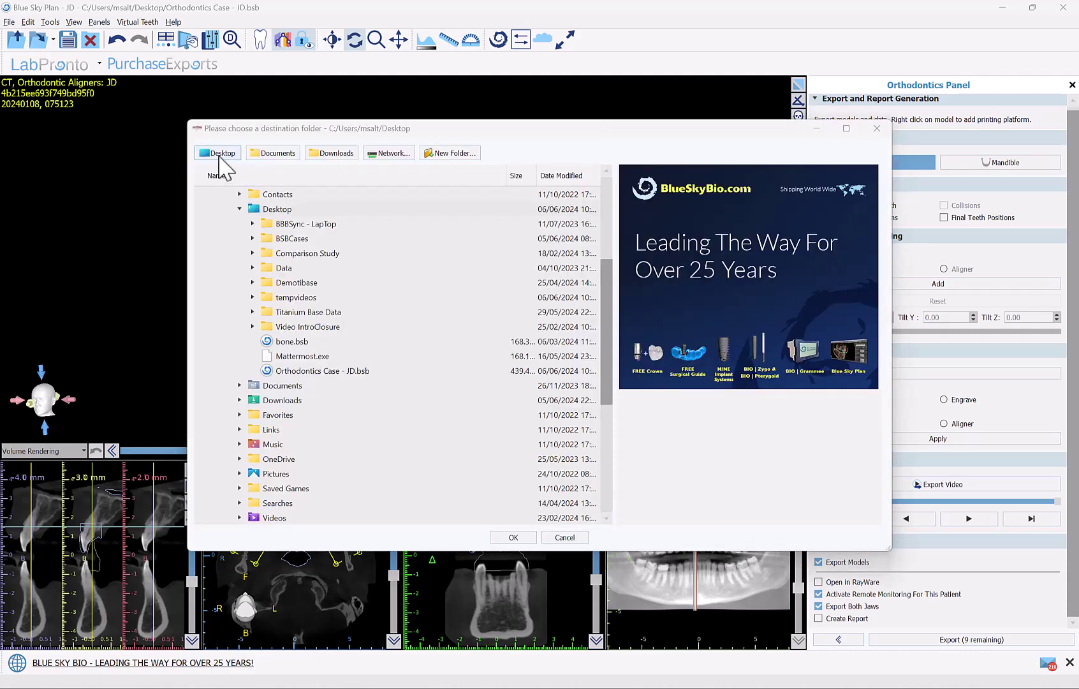
{"action": "double_click", "coordinate": [273, 210]}
{"action": "left_click", "coordinate": [448, 153]}
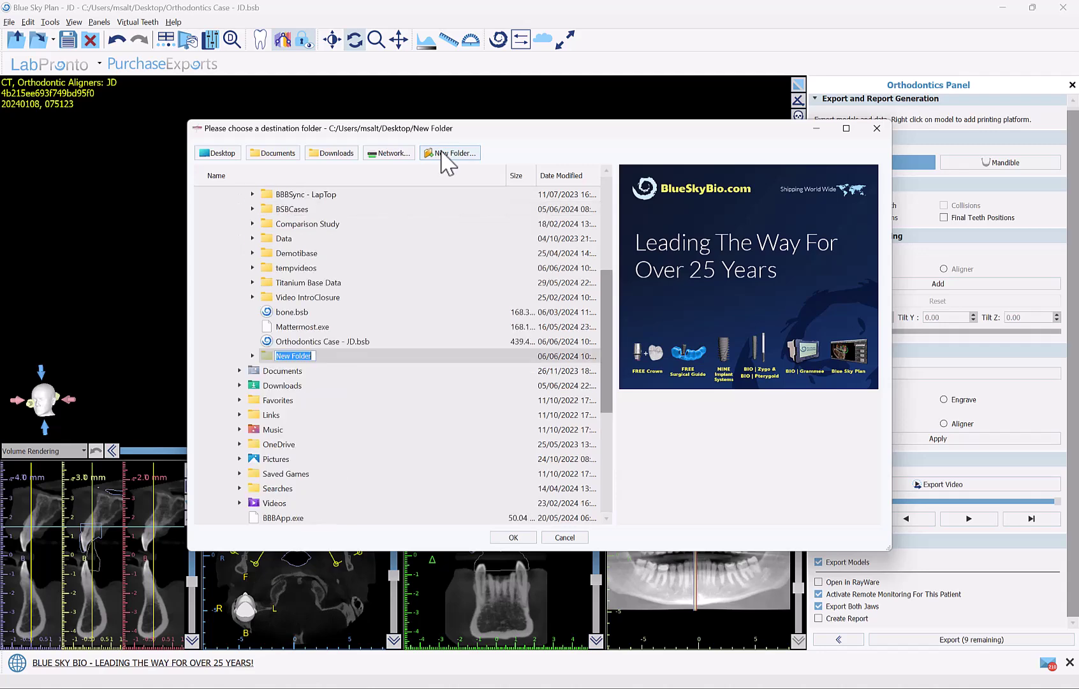
{"action": "double_click", "coordinate": [319, 359]}
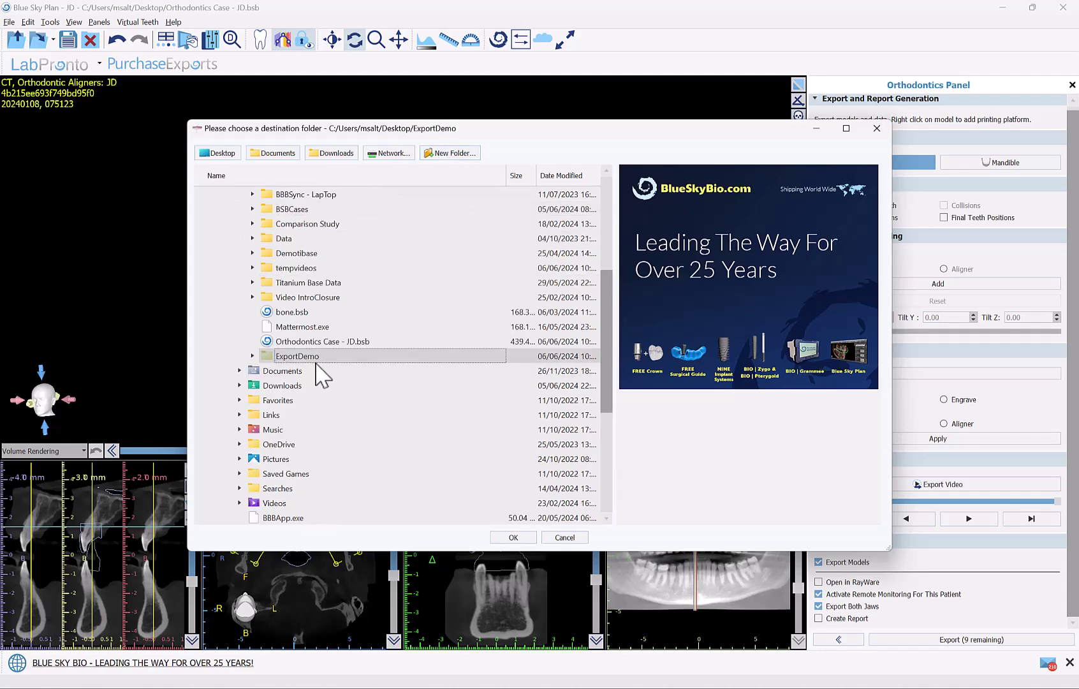
{"action": "left_click", "coordinate": [514, 538]}
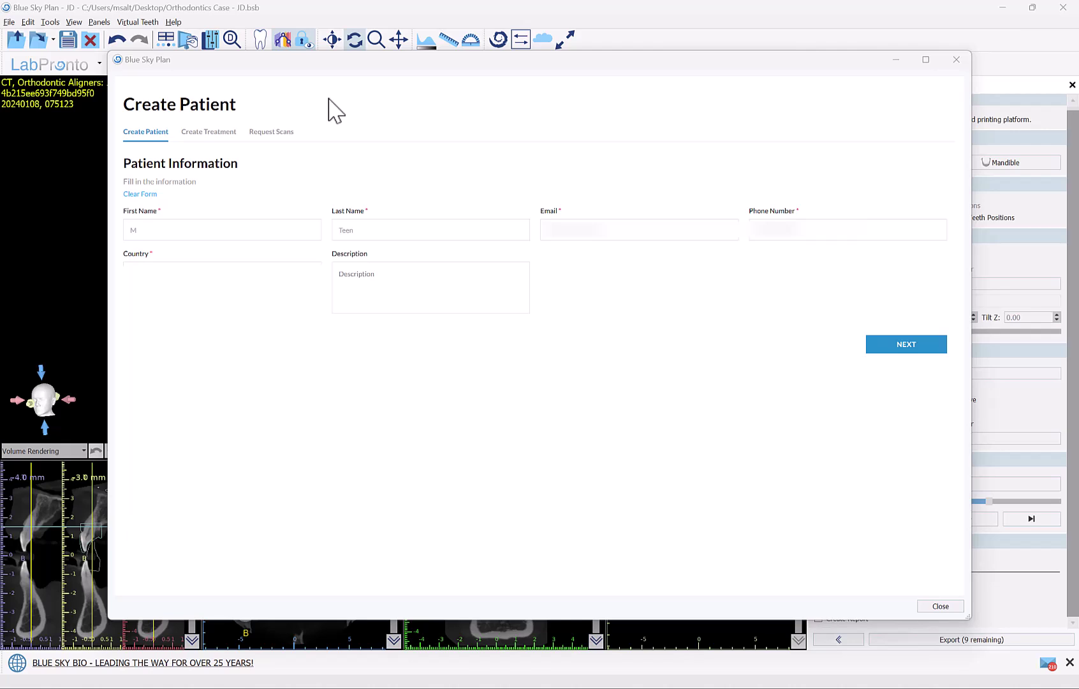
- Accept the prefilled patient and treatment information and set the scan request's number of days to 0
{"action": "left_click", "coordinate": [919, 348]}
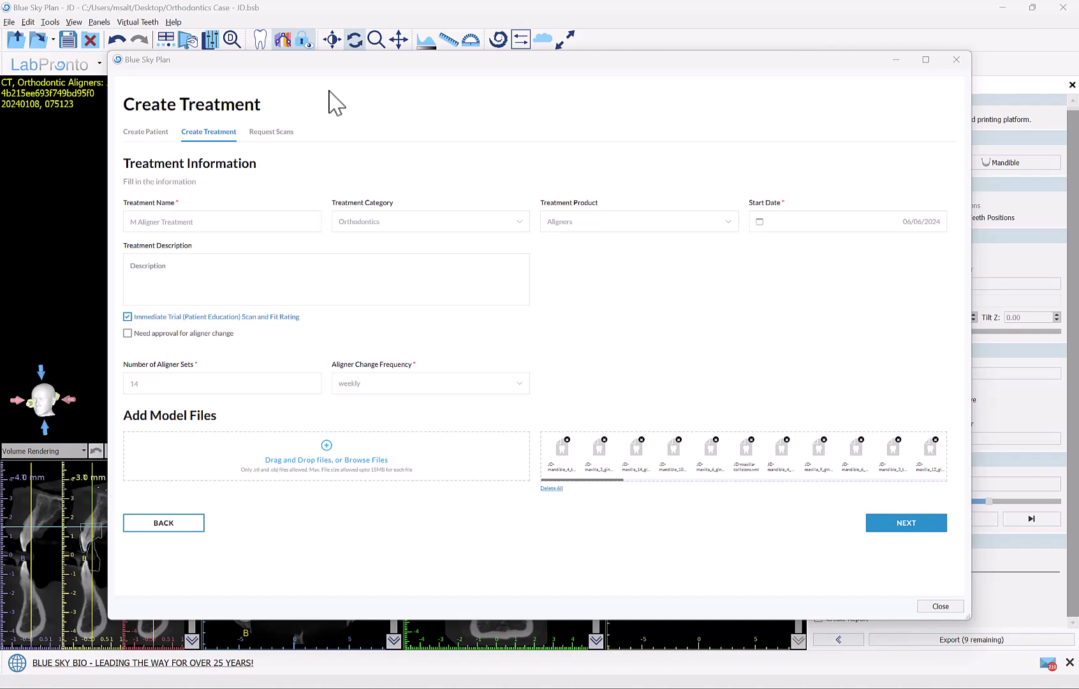
{"action": "left_click", "coordinate": [175, 223]}
{"action": "left_click", "coordinate": [910, 531]}
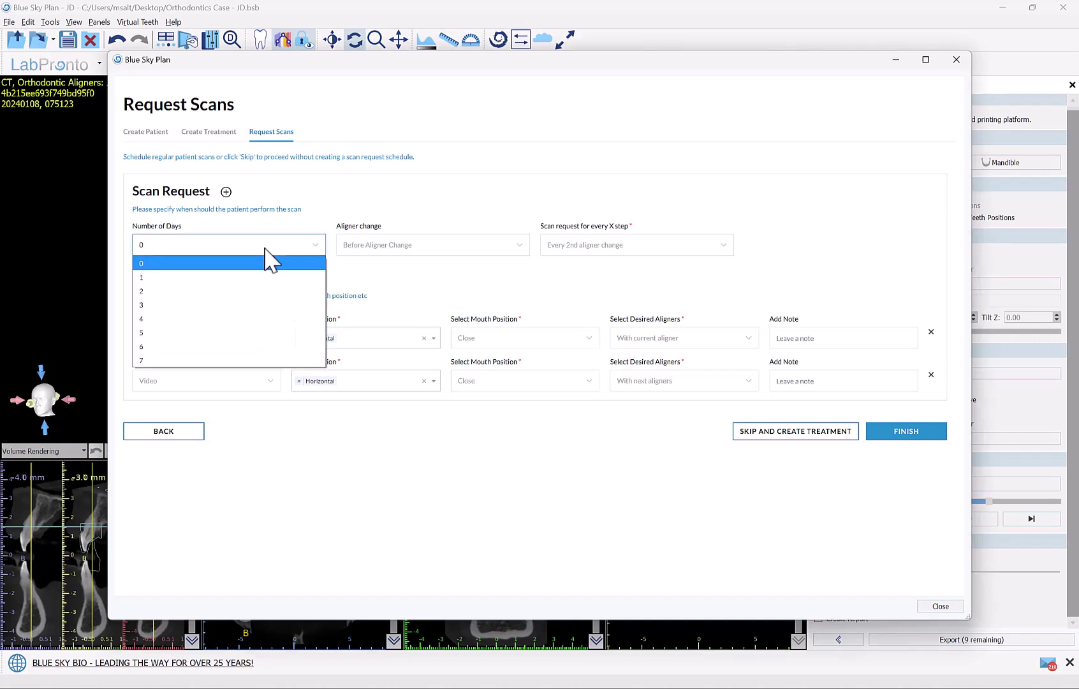
{"action": "left_click", "coordinate": [266, 262]}
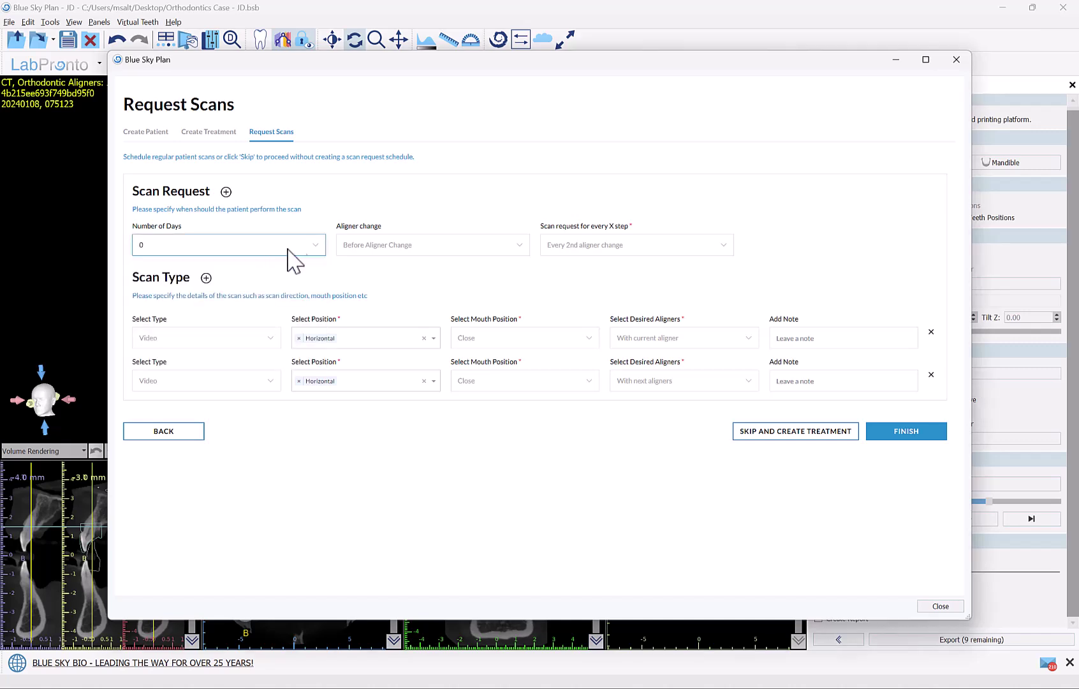
- Schedule the scan request for Before Aligner Change, repeating at Every 2nd aligner change
{"action": "left_click", "coordinate": [377, 249]}
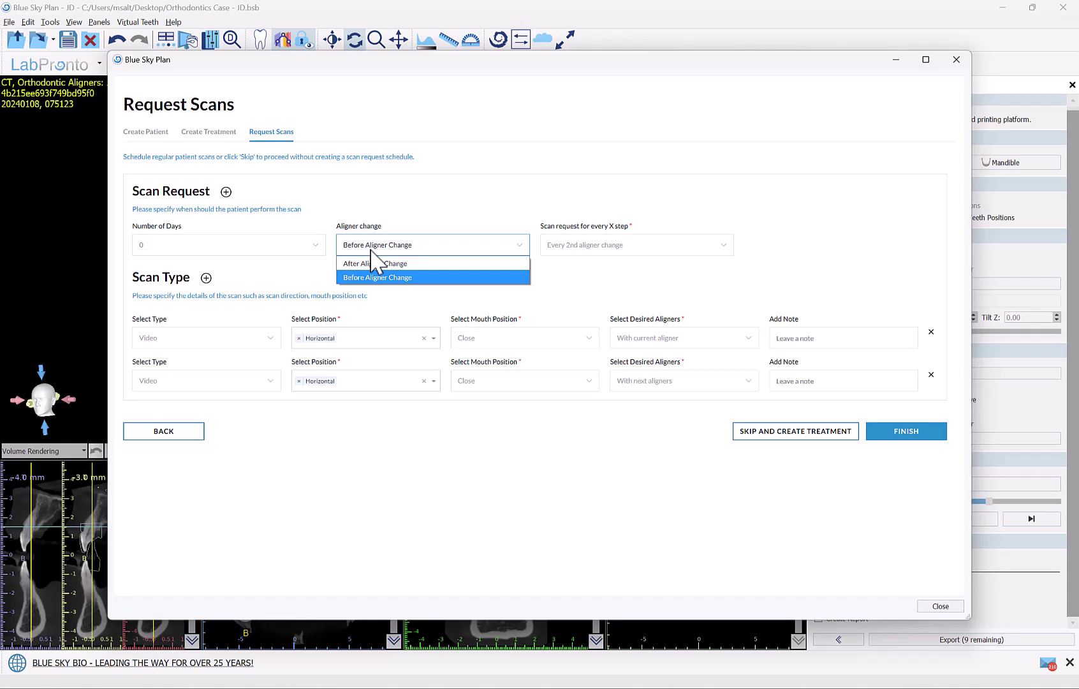
{"action": "left_click", "coordinate": [372, 249]}
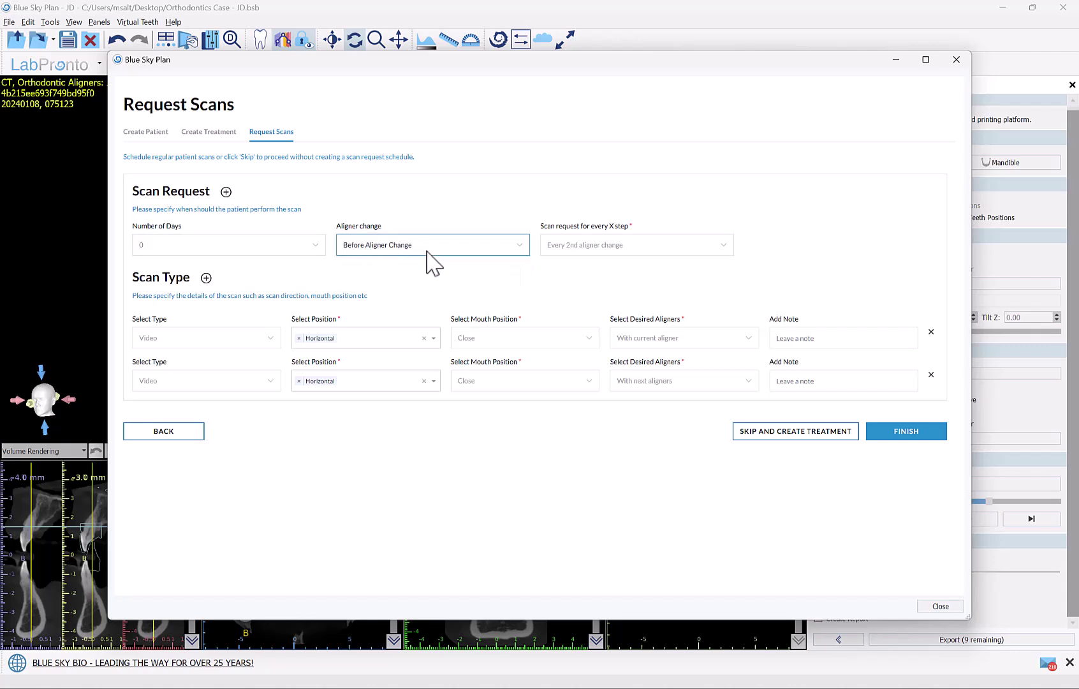
{"action": "left_click", "coordinate": [565, 252]}
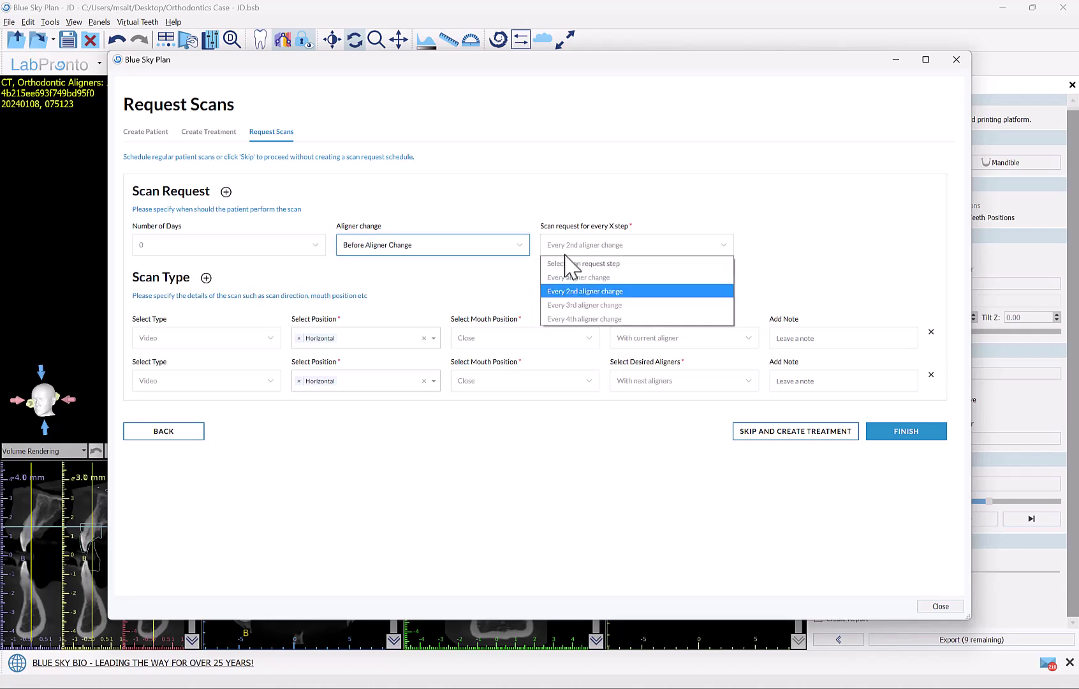
{"action": "left_click", "coordinate": [567, 263]}
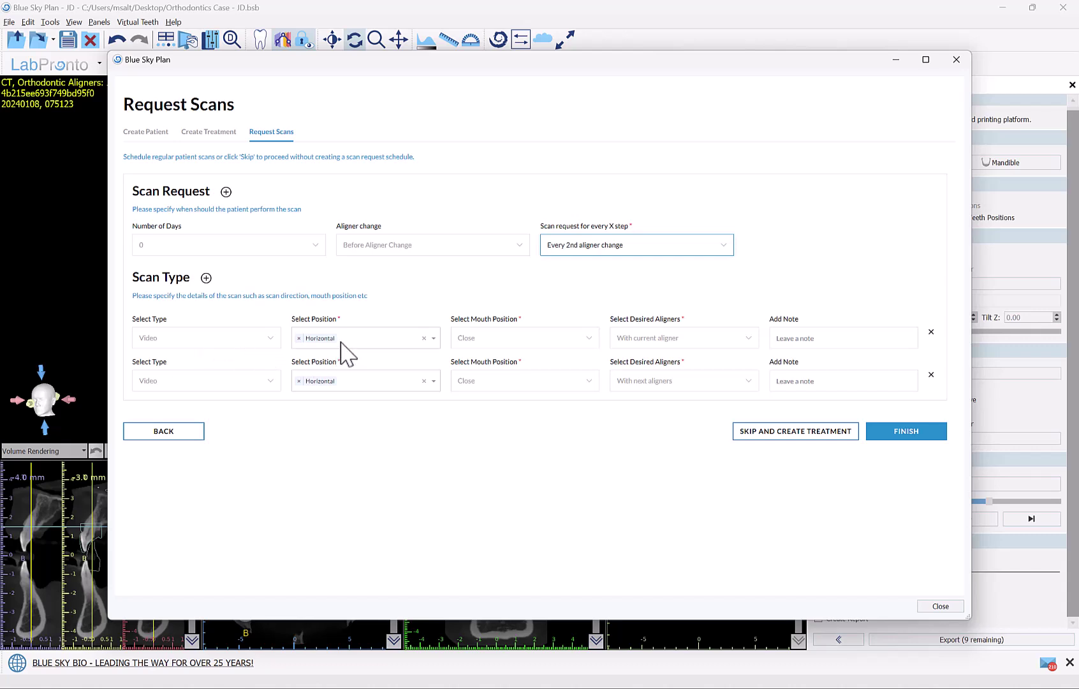
- Keep the first video scan's mouth position as Close and finish the scan request setup
{"action": "left_click", "coordinate": [498, 336]}
{"action": "left_click", "coordinate": [499, 338]}
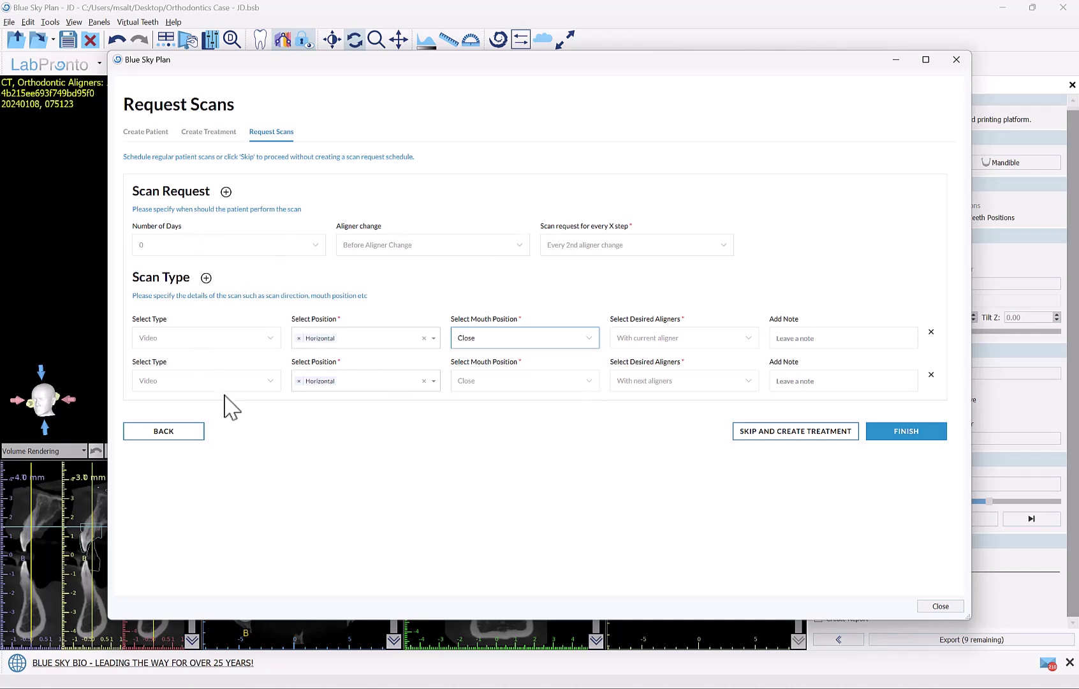
{"action": "left_click", "coordinate": [916, 434]}
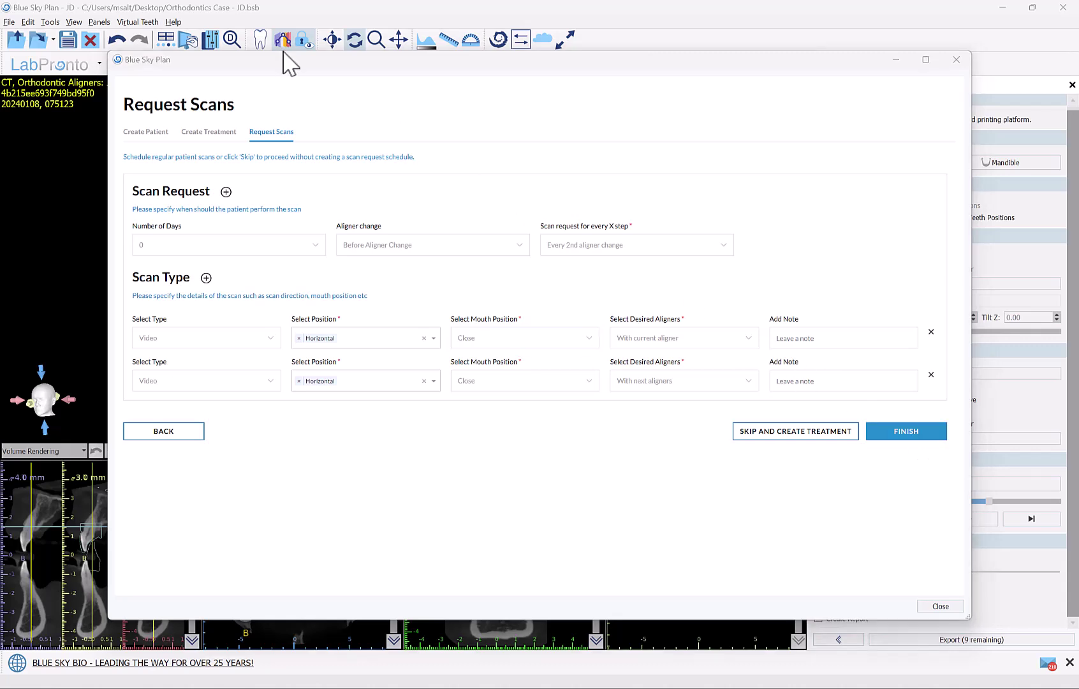
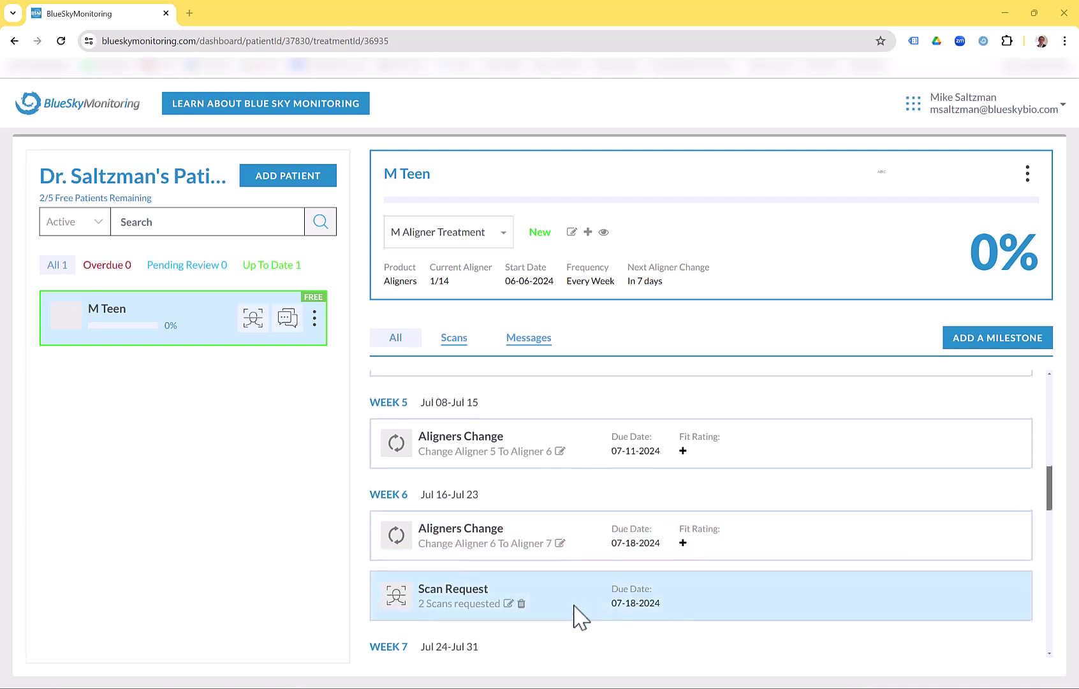
- Switch to the BlueSkyMonitoring dashboard in the browser and review the patient's treatment timeline back to Week 1
{"action": "scroll", "coordinate": [577, 609], "scroll_direction": "up", "scroll_amount": 10}
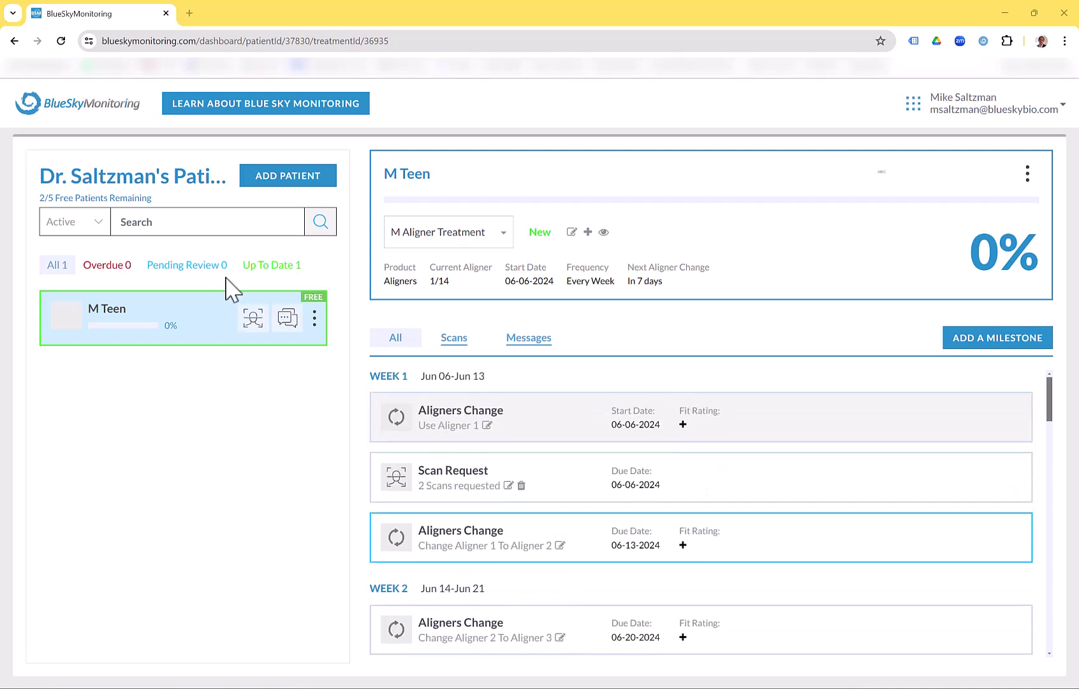